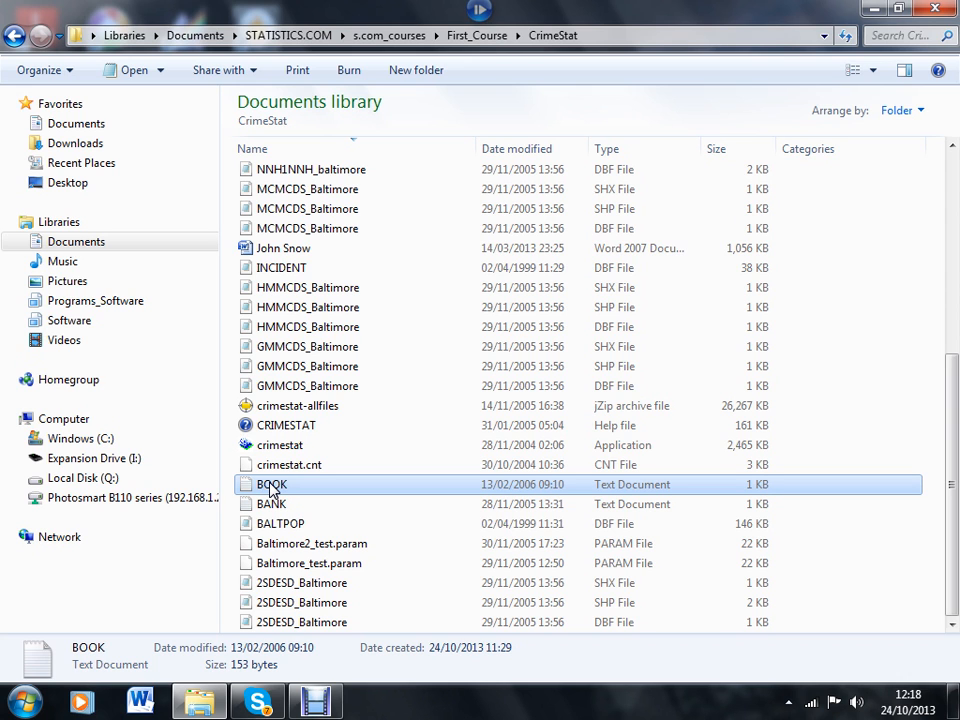
Step: View the coordinate data in the BOOK text document, and close the document
double_click(271, 487)
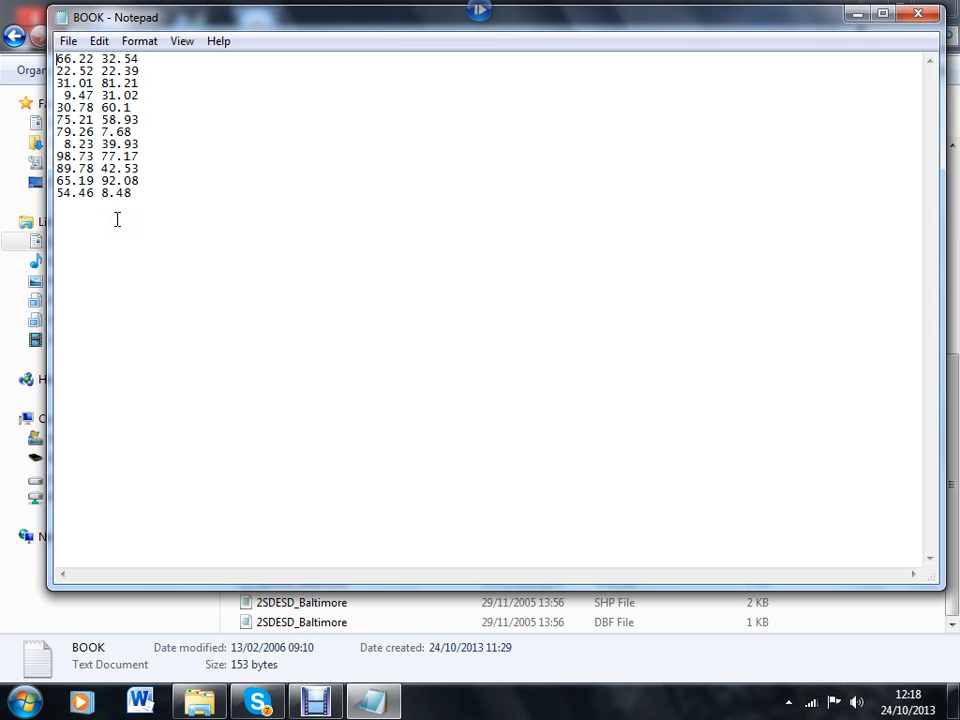
left_click(920, 20)
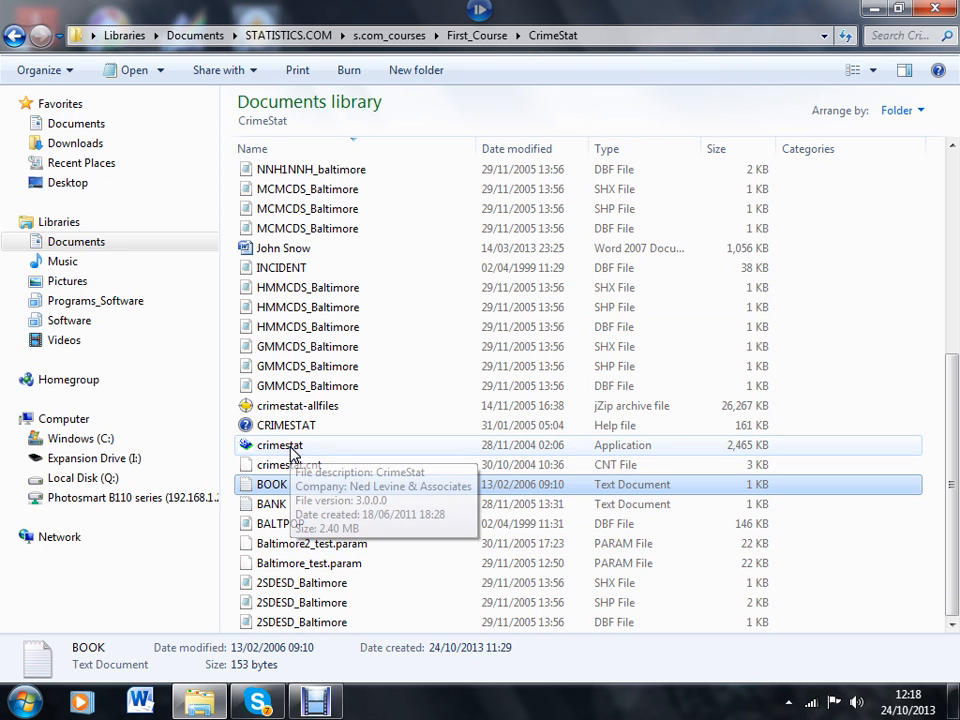
Step: Launch the crimestat application from the CrimeStat folder and dismiss its splash screen
left_click(290, 447)
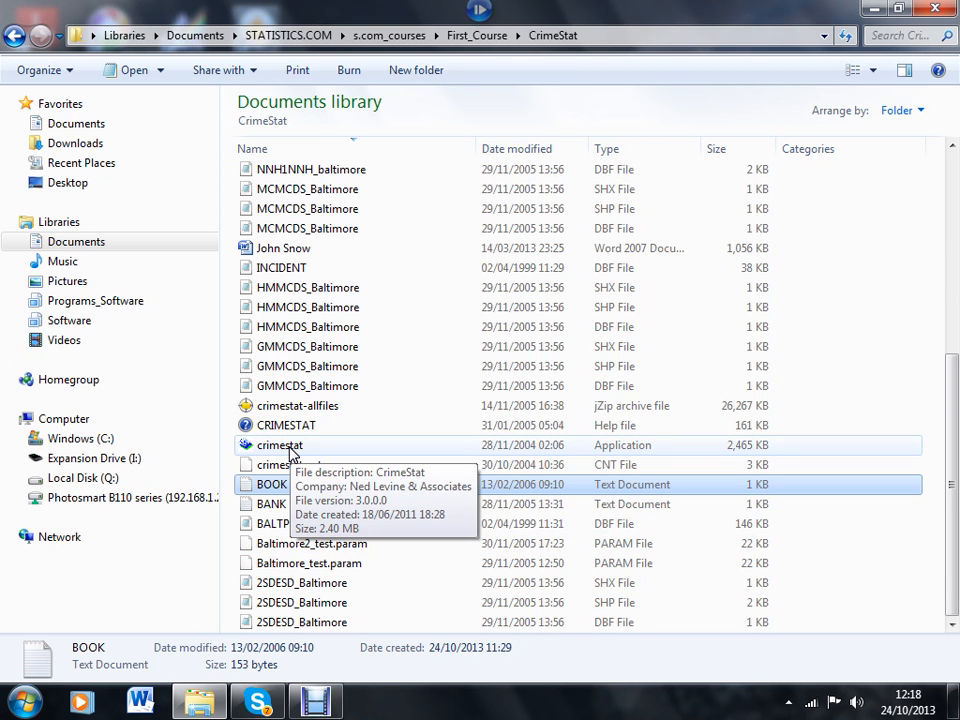
double_click(290, 450)
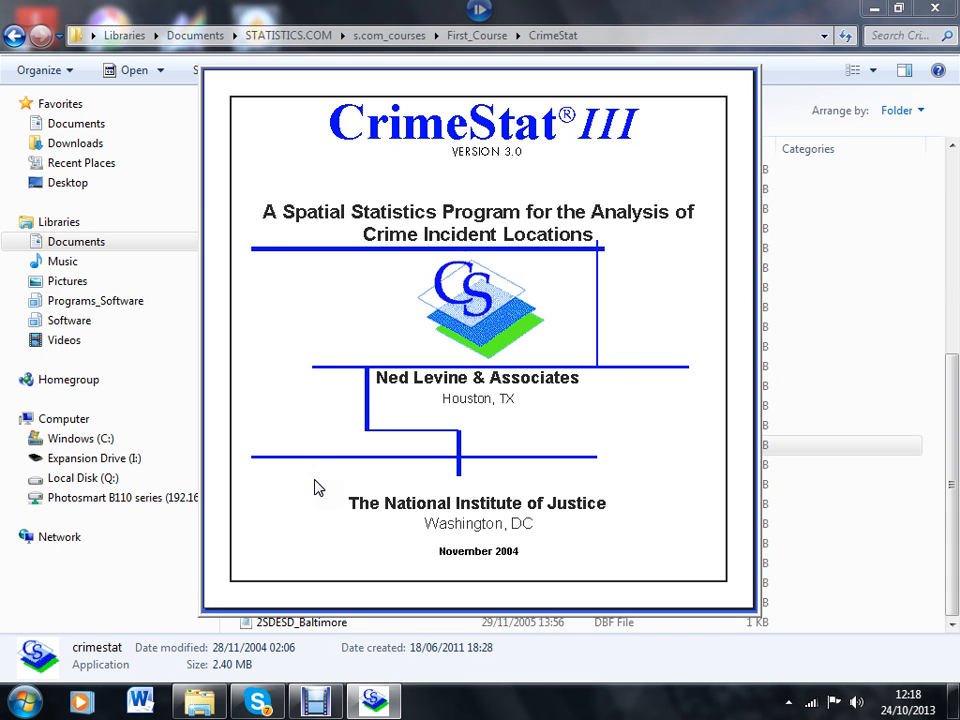
left_click(318, 485)
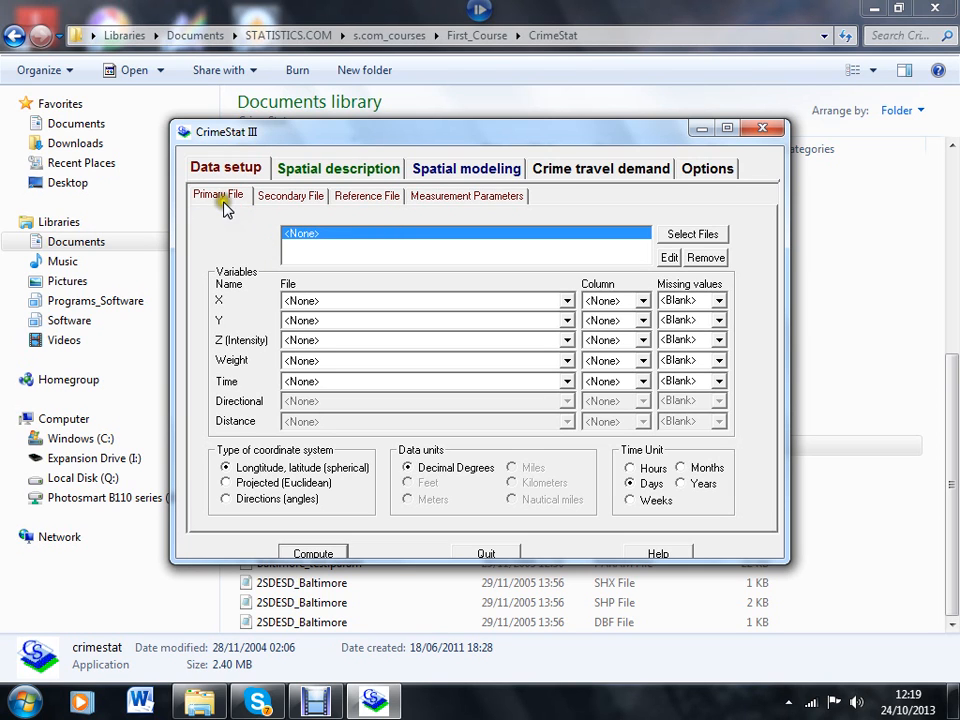
Step: Load the BOOK text file as the primary file, using the Ascii files type
left_click(694, 236)
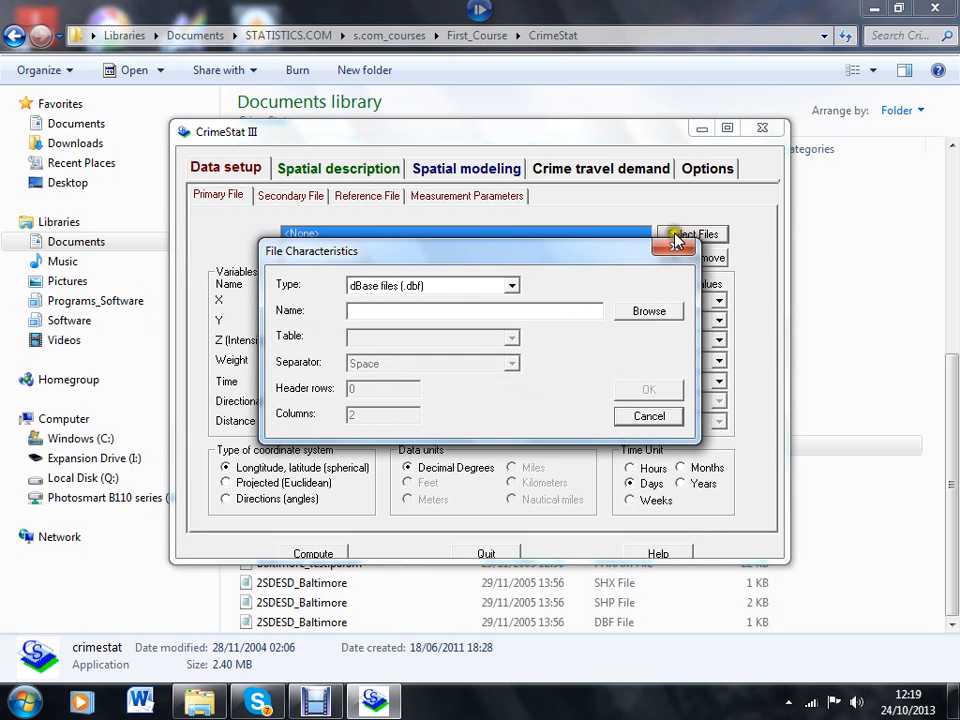
left_click(511, 286)
left_click(398, 303)
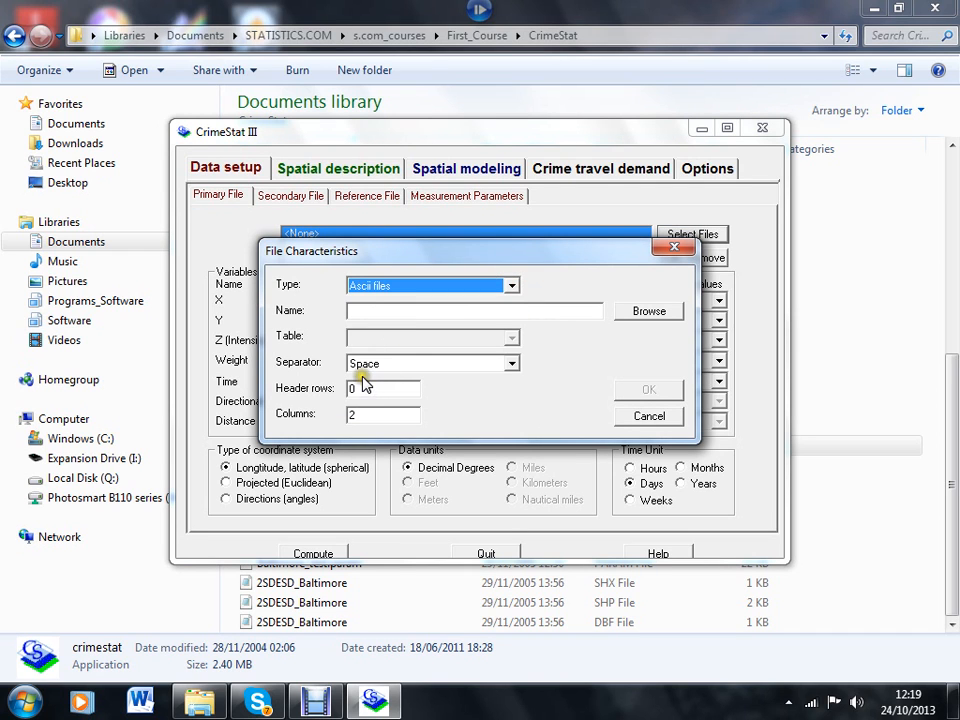
left_click(648, 312)
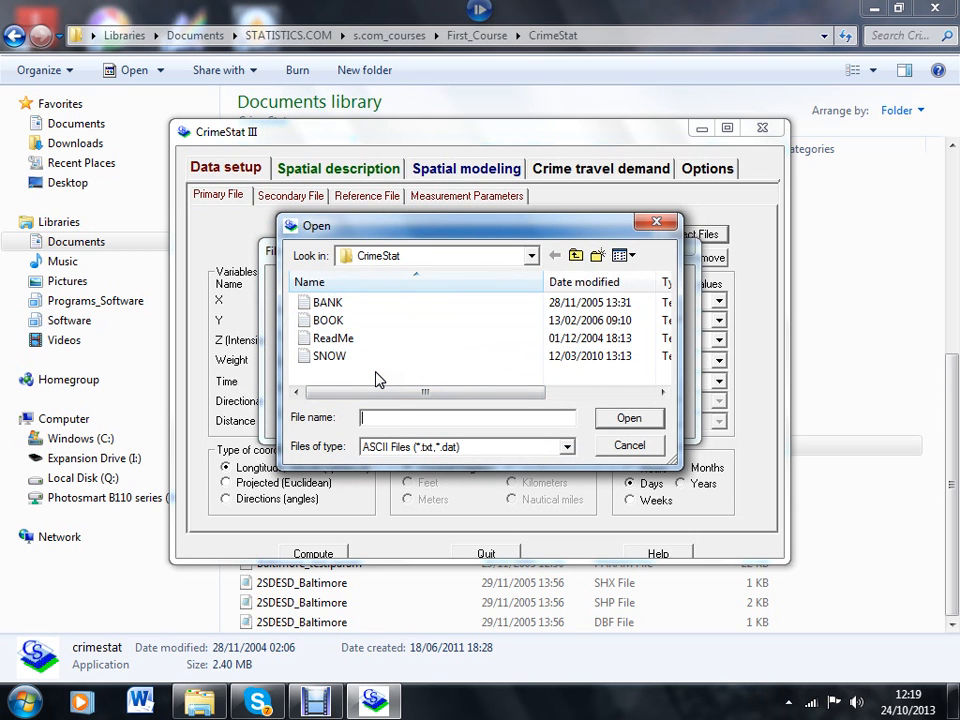
left_click(342, 327)
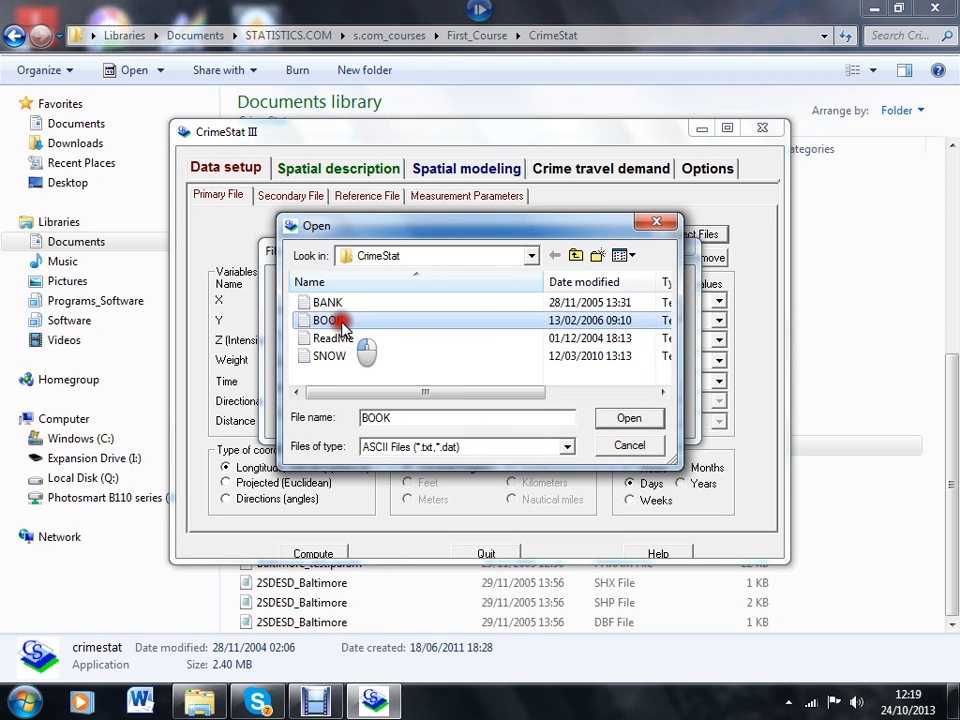
left_click(628, 418)
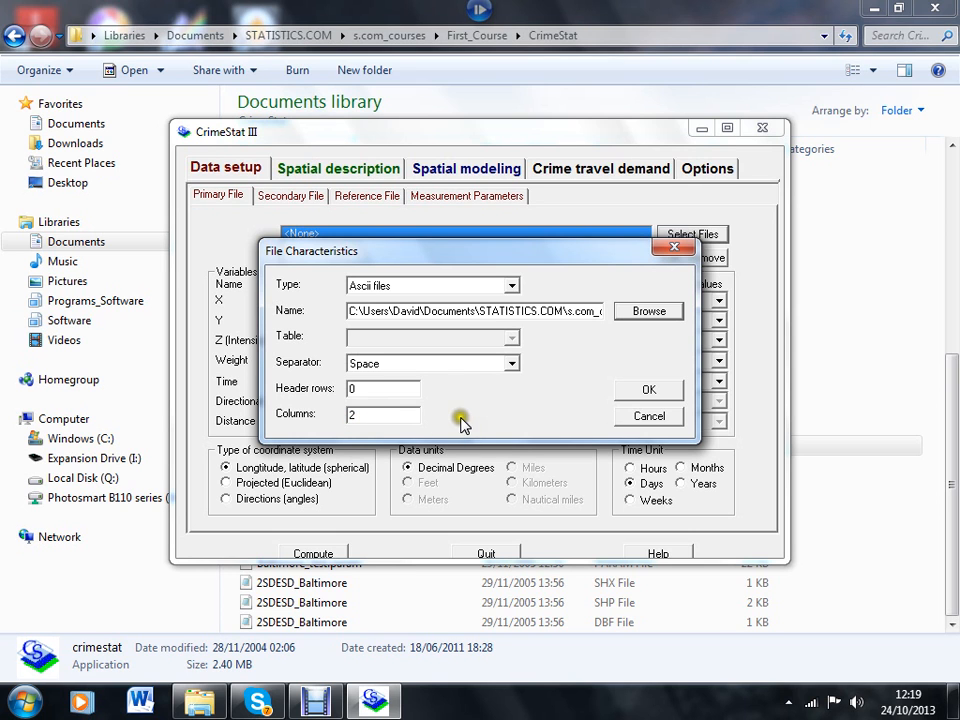
left_click(648, 392)
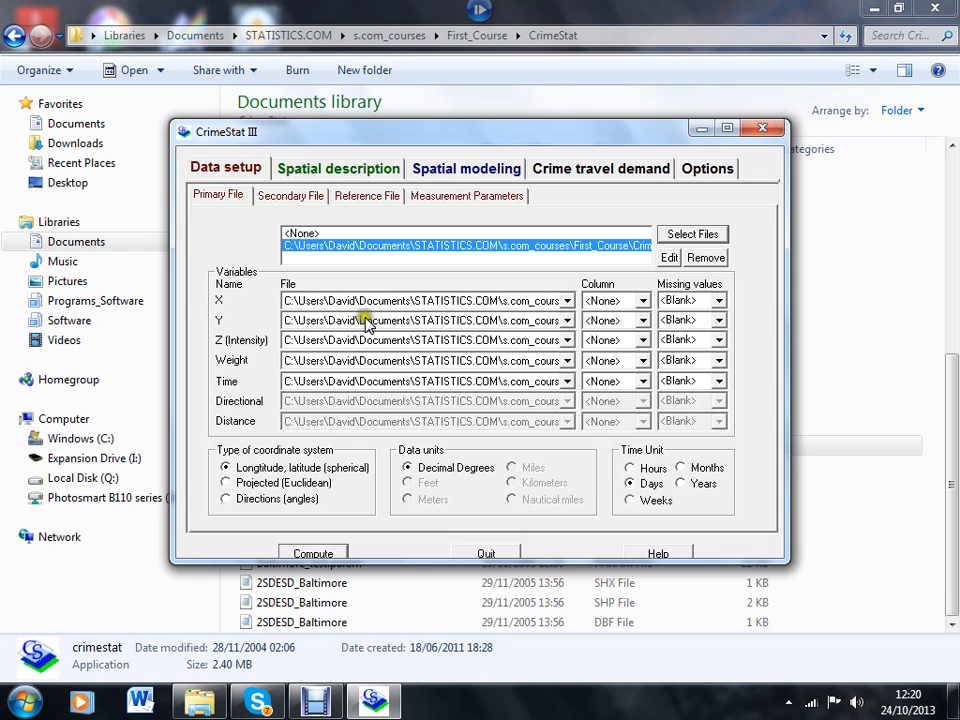
Step: Assign Column 1 to X and Column 2 to Y, and set projected (Euclidean) coordinates with meters as data units
left_click(643, 301)
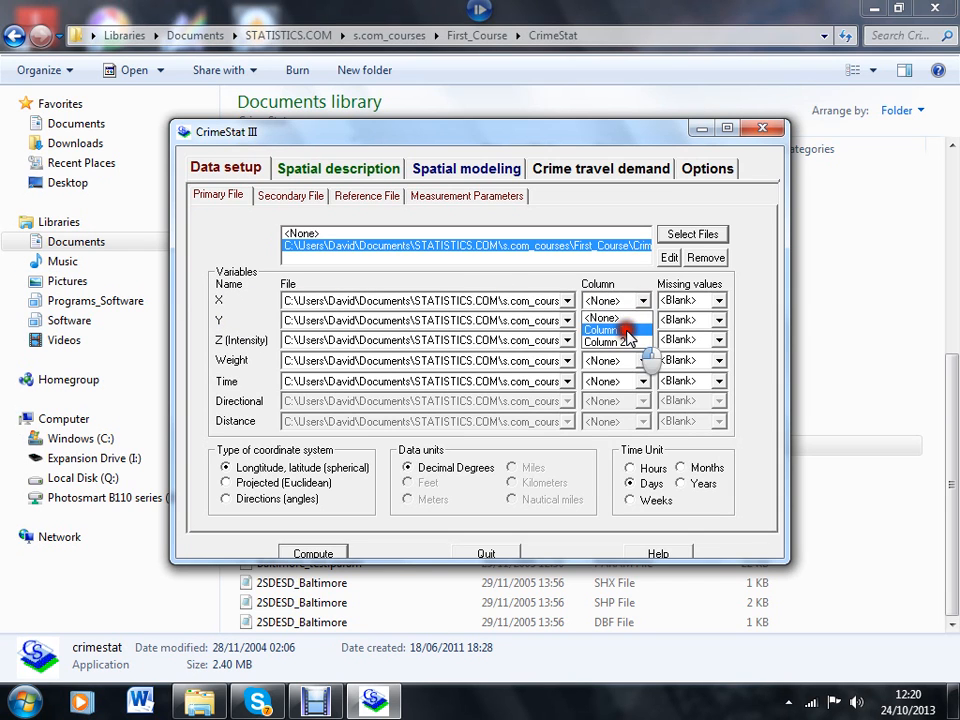
left_click(624, 329)
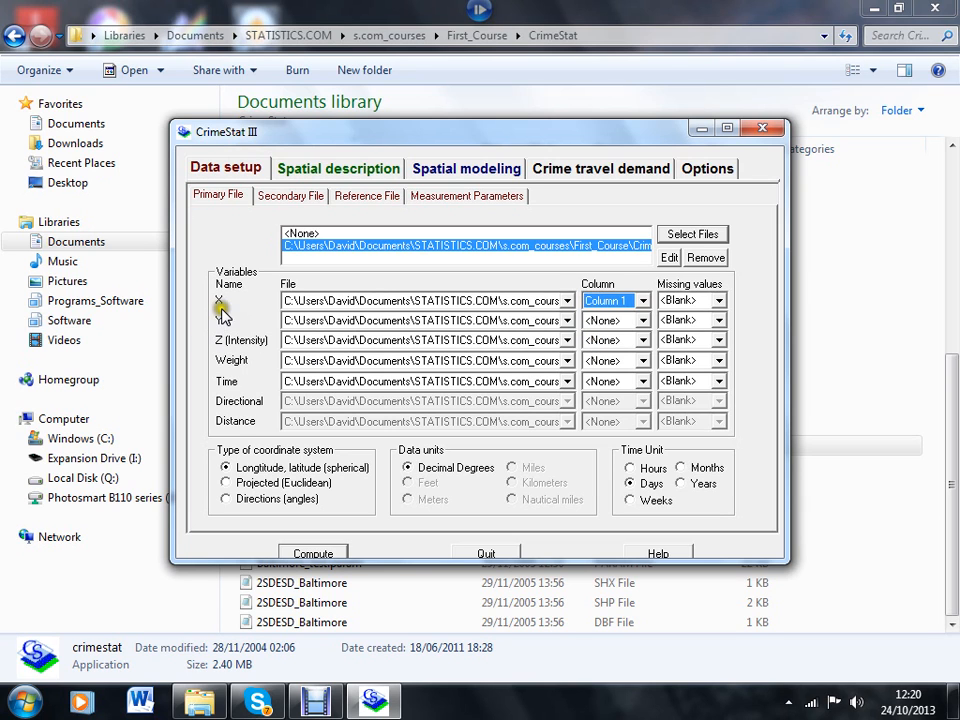
left_click(641, 318)
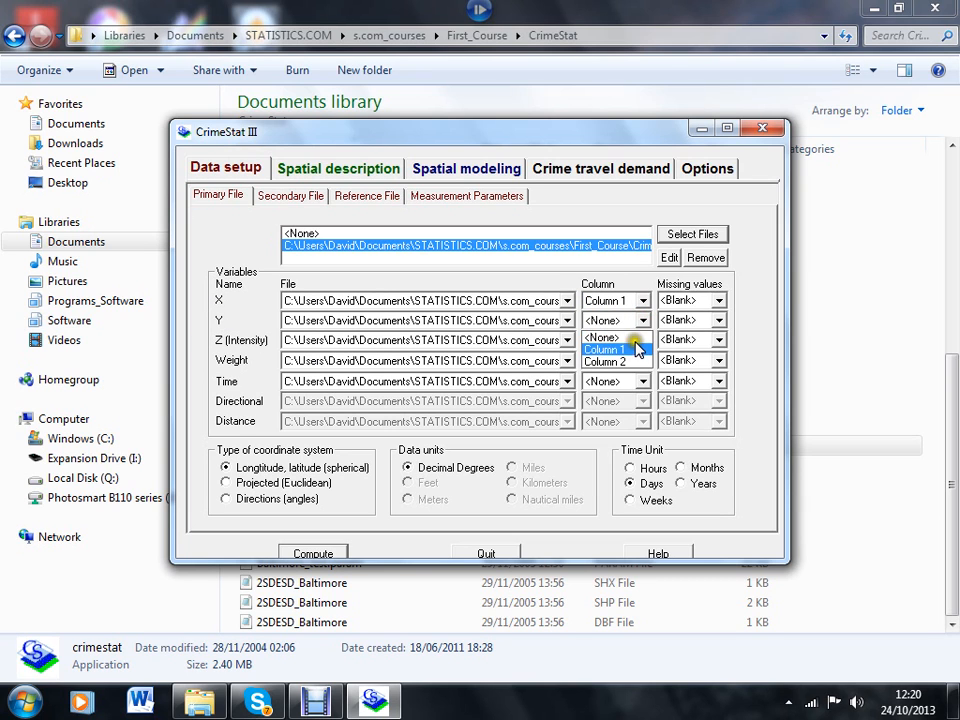
left_click(633, 362)
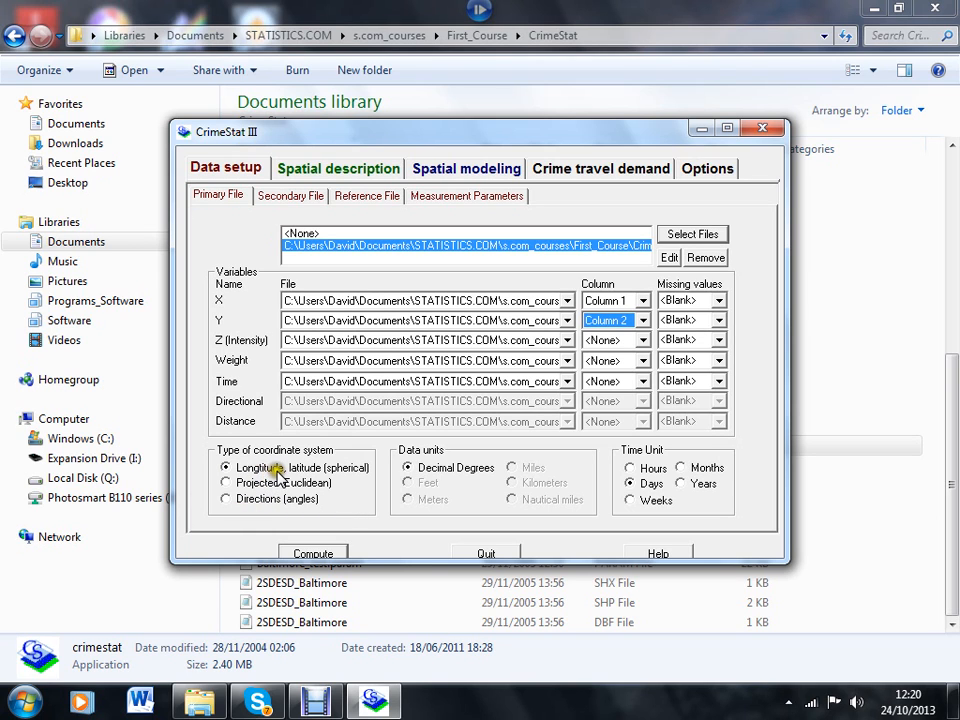
left_click(227, 483)
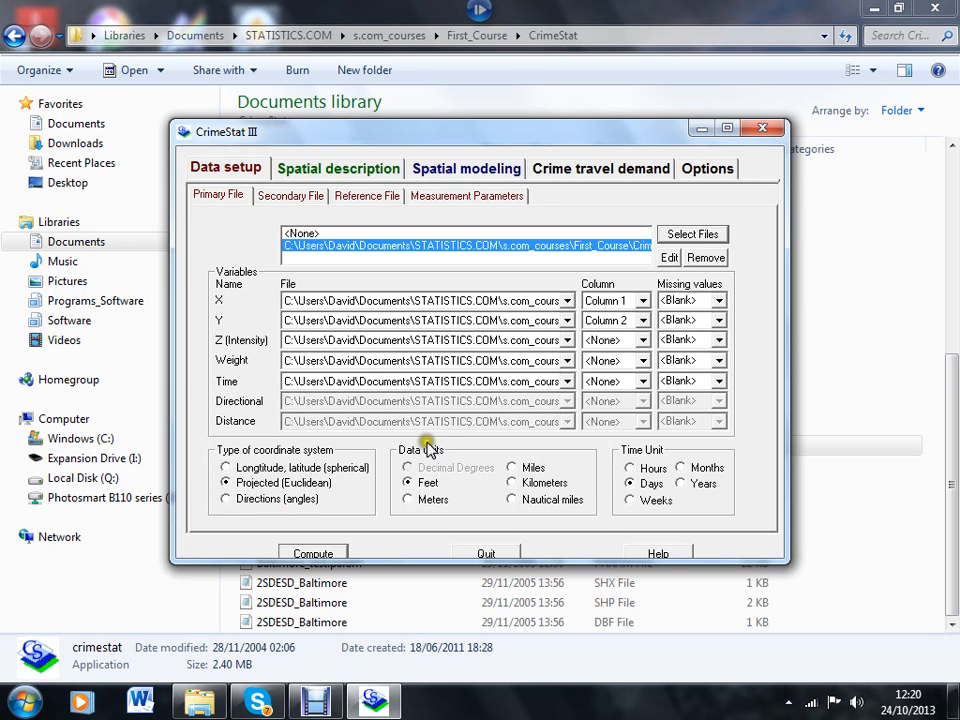
left_click(413, 502)
Step: Set the coverage area in the measurement parameters to 10000 square meters
left_click(446, 196)
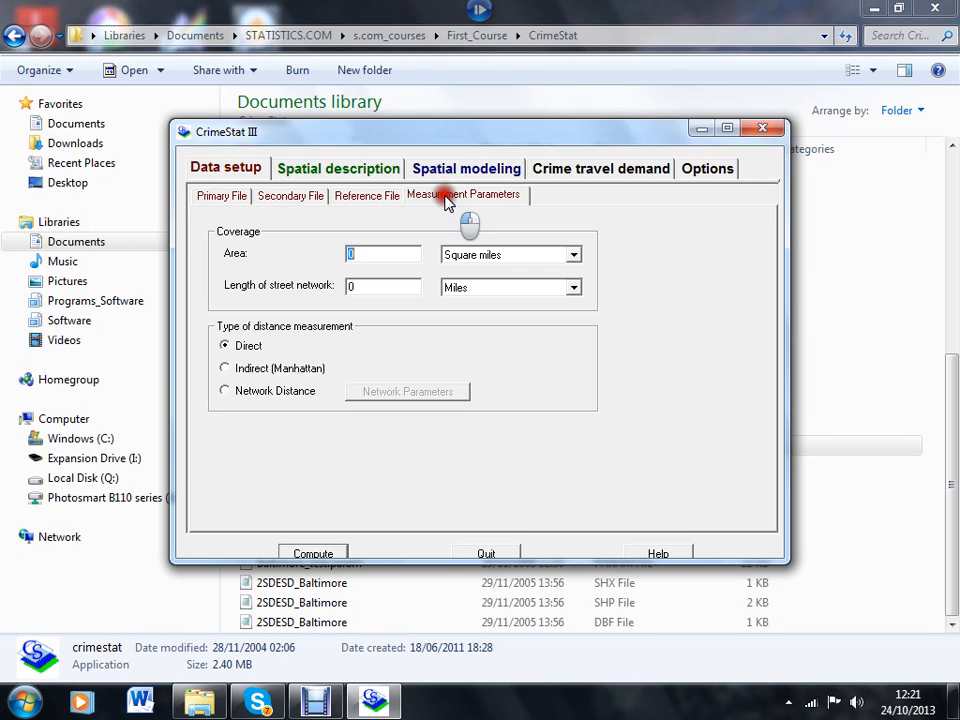
left_click(447, 288)
left_click(398, 256)
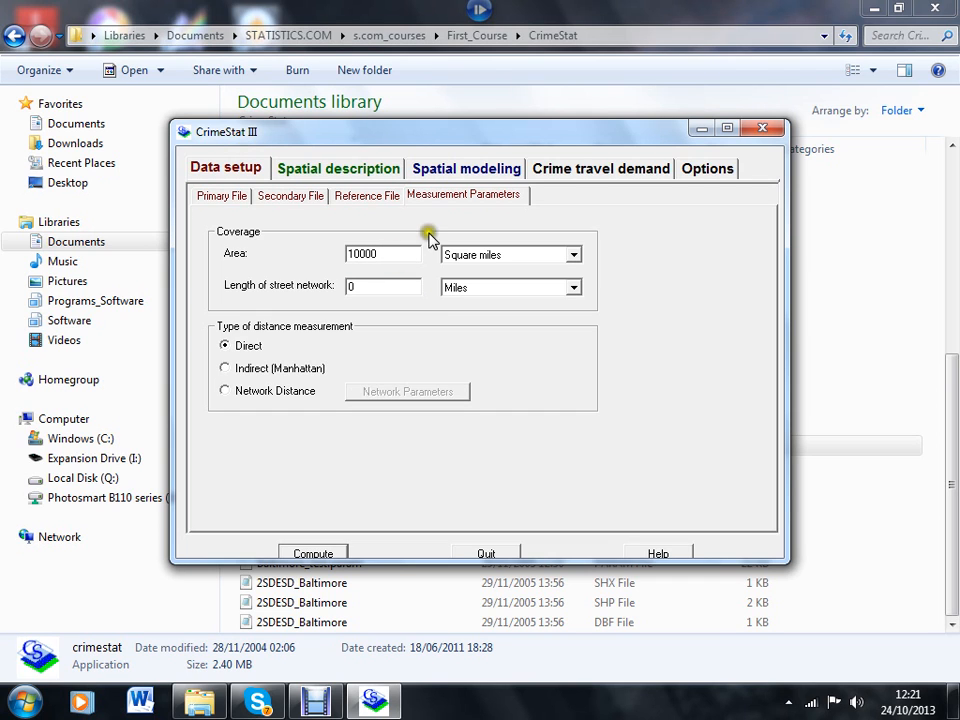
left_click(572, 256)
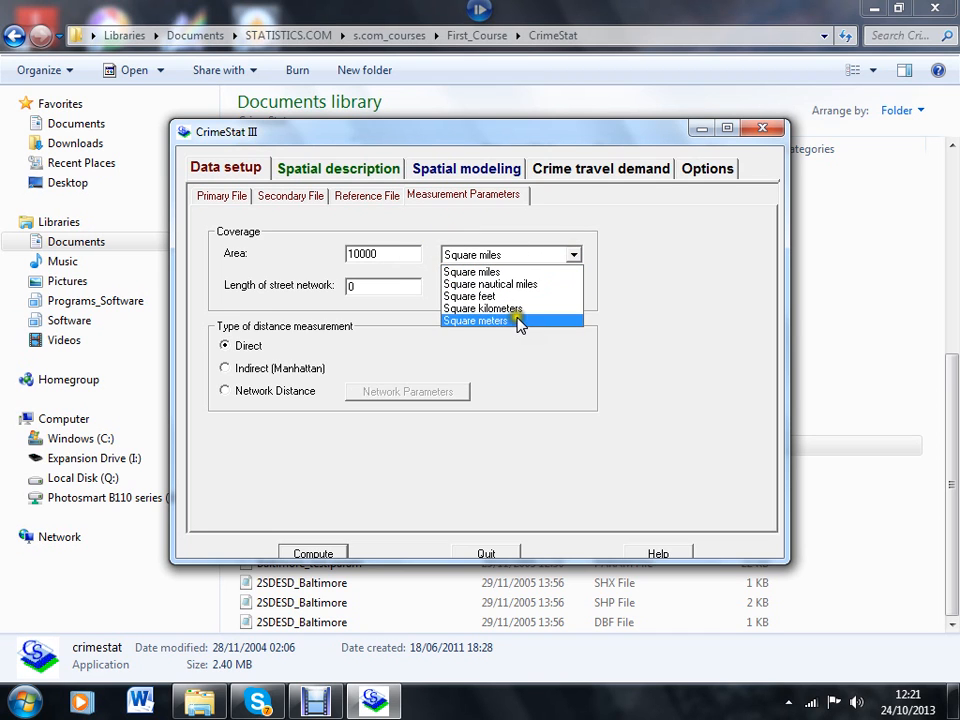
left_click(500, 321)
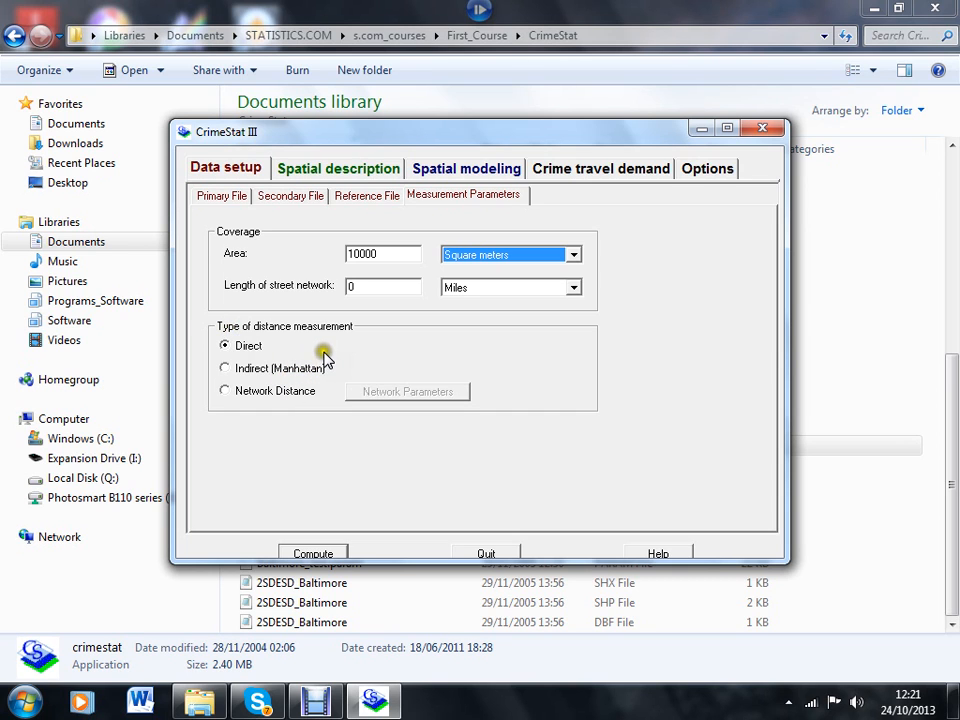
Step: Compute the mean center and standard distance (Mcsd) for the primary file, and close the results
left_click(329, 172)
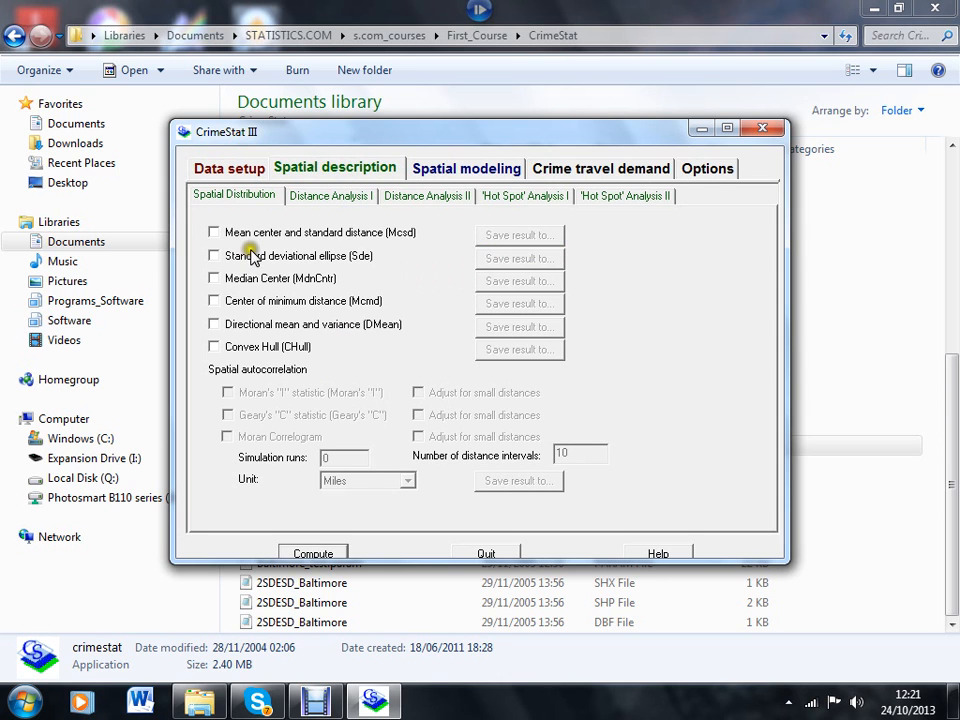
left_click(214, 232)
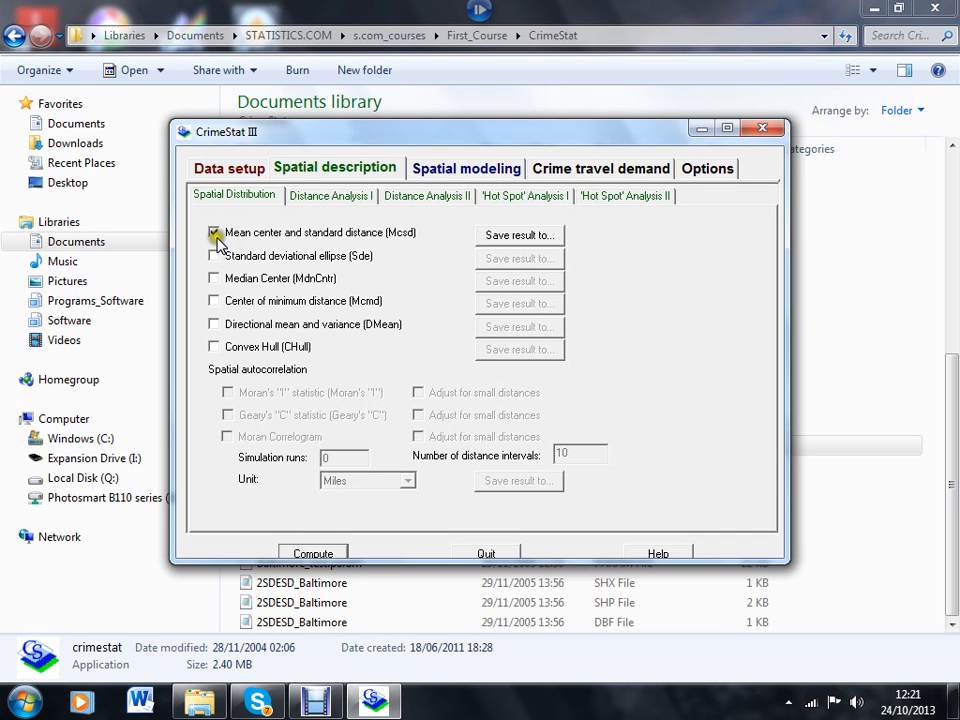
left_click(314, 555)
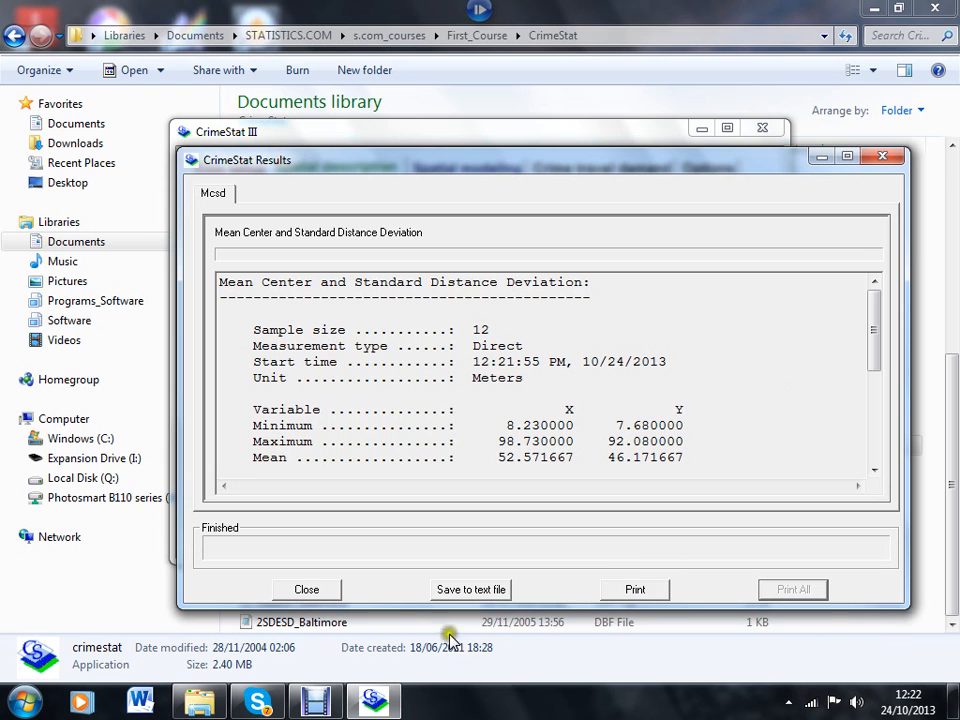
left_click(307, 590)
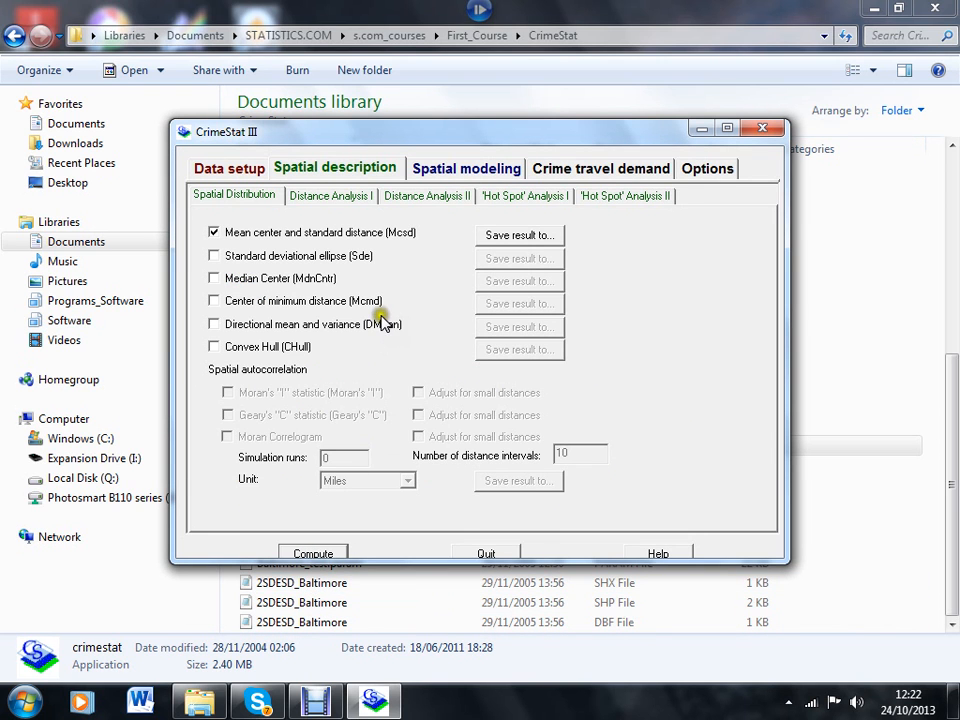
Step: Enable nearest neighbor analysis (Nna) and compute the selected statistics
left_click(325, 197)
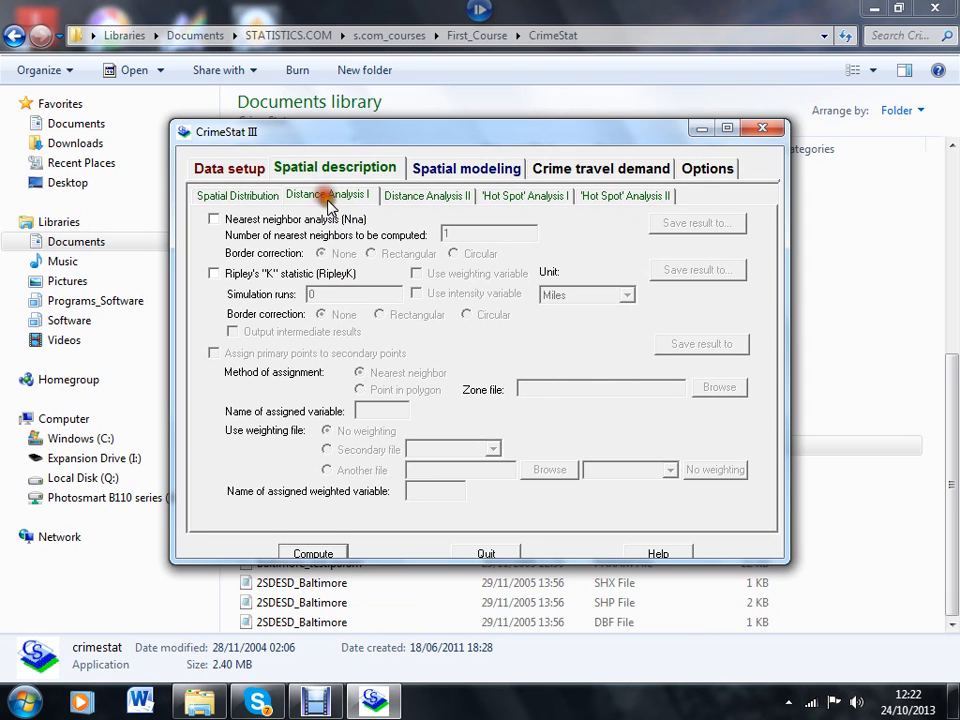
left_click(214, 219)
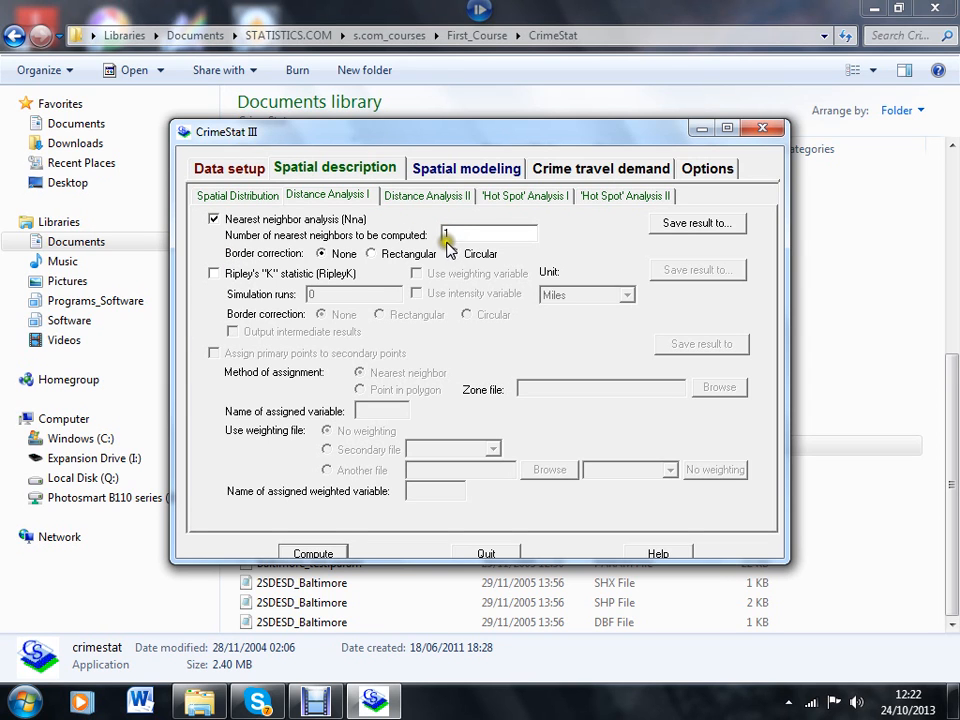
left_click(327, 557)
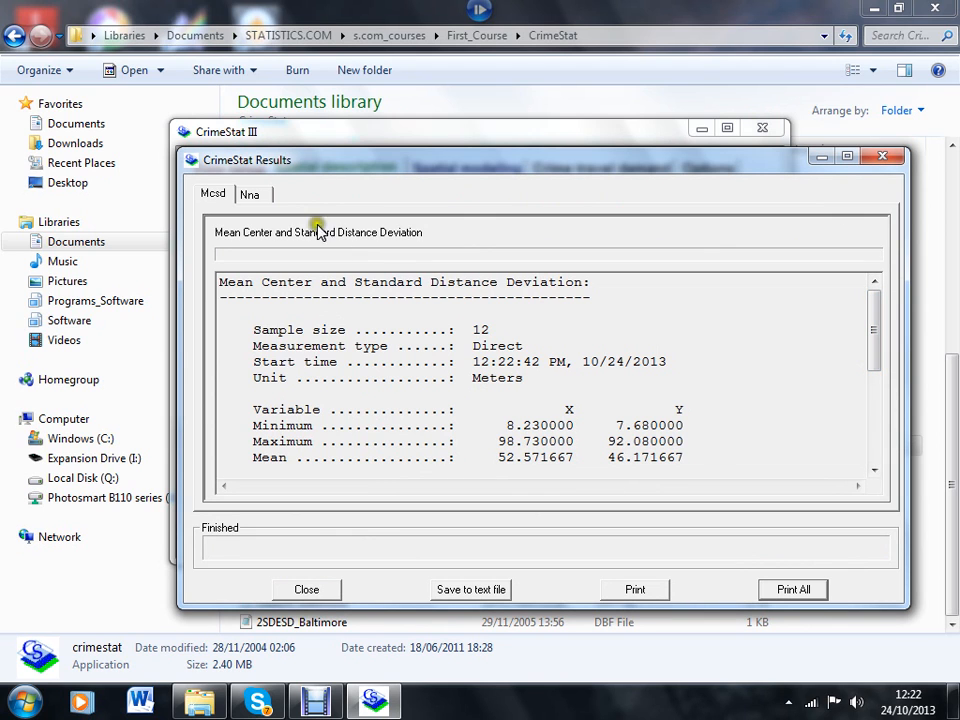
Step: Examine the nearest neighbor results for both the bounding rectangle and the user input area, and close the results
left_click(250, 196)
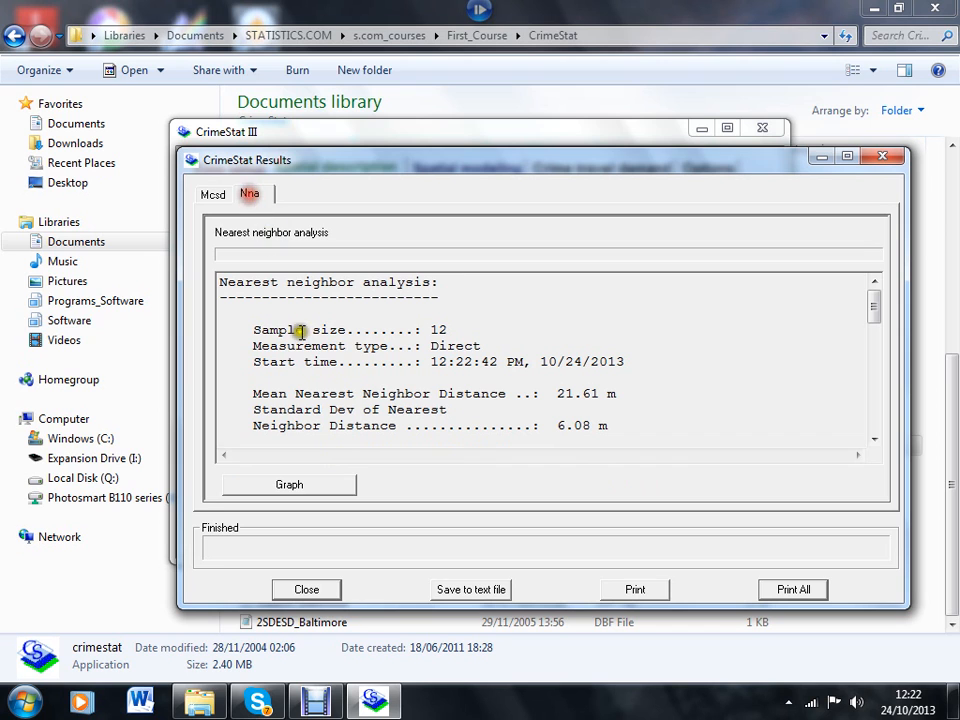
left_click_drag(871, 305, 870, 321)
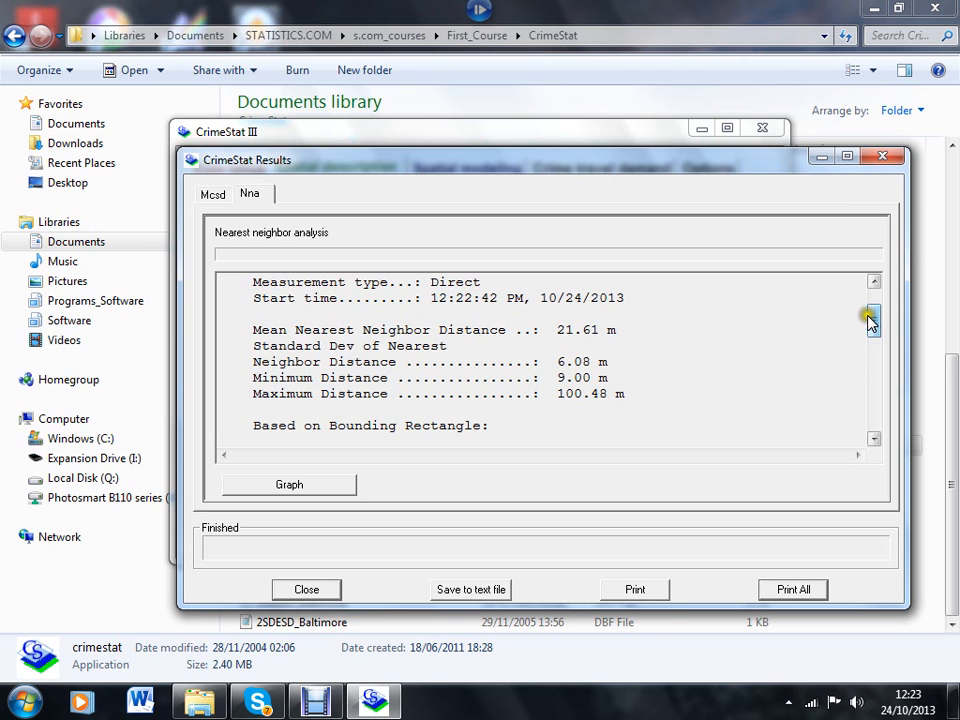
mouse_move(872, 322)
left_mouse_down()
mouse_move(872, 339)
mouse_move(849, 337)
left_mouse_up()
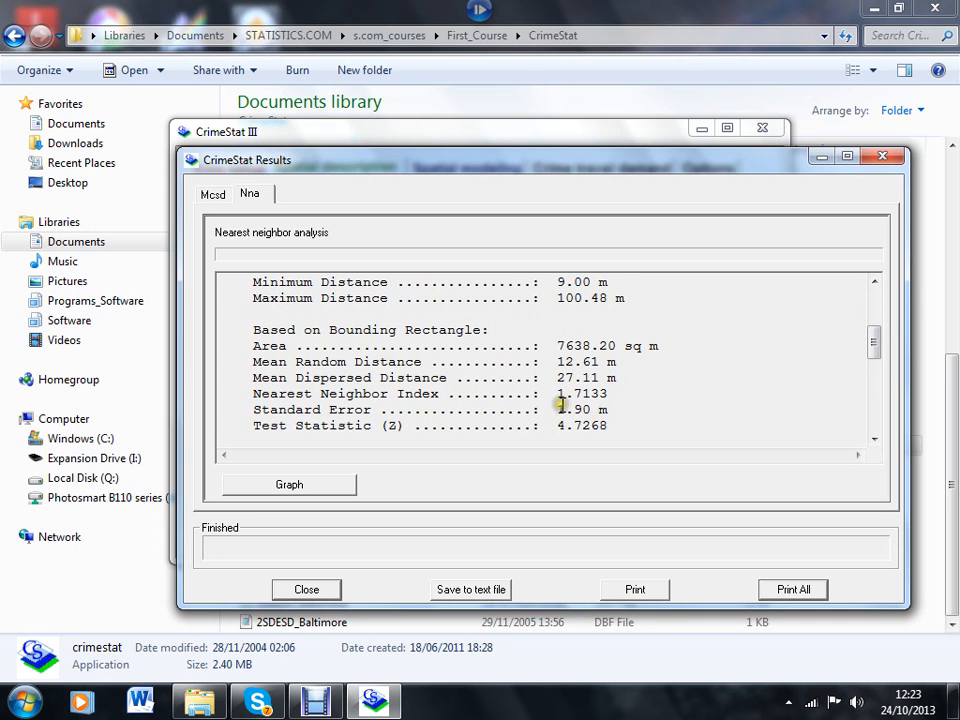
left_click(873, 345)
left_click_drag(873, 345, 873, 348)
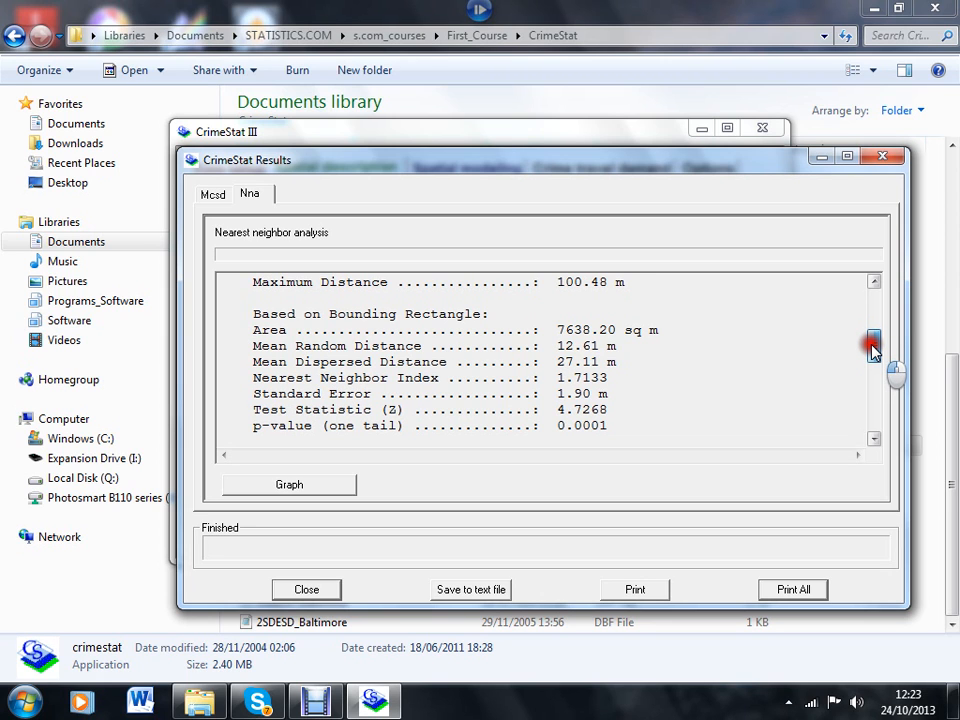
left_click_drag(873, 348, 870, 381)
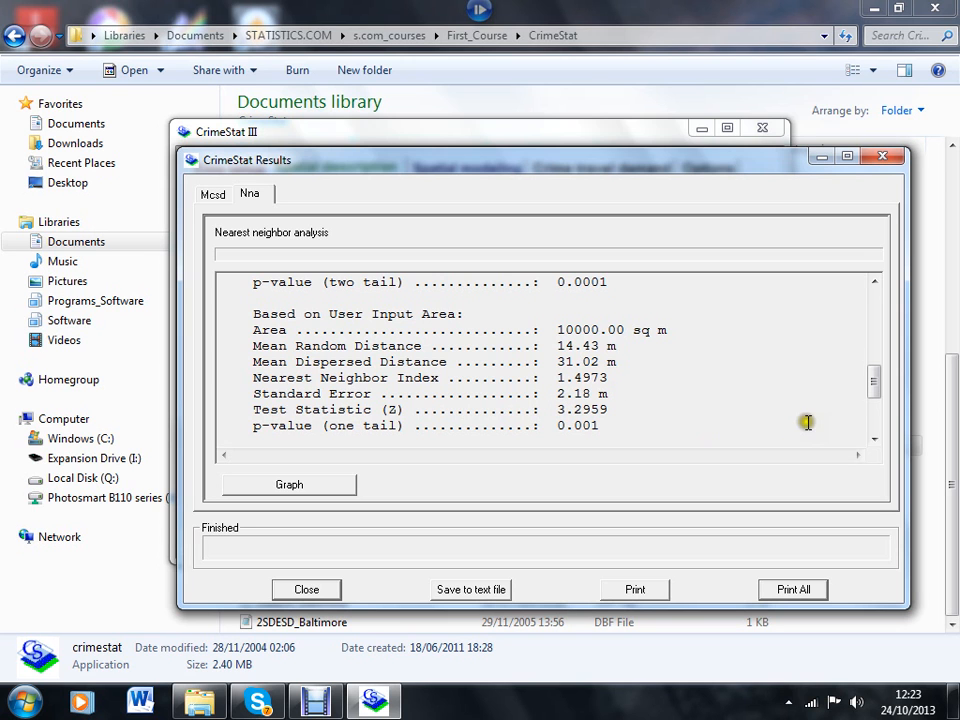
left_click_drag(872, 384, 868, 388)
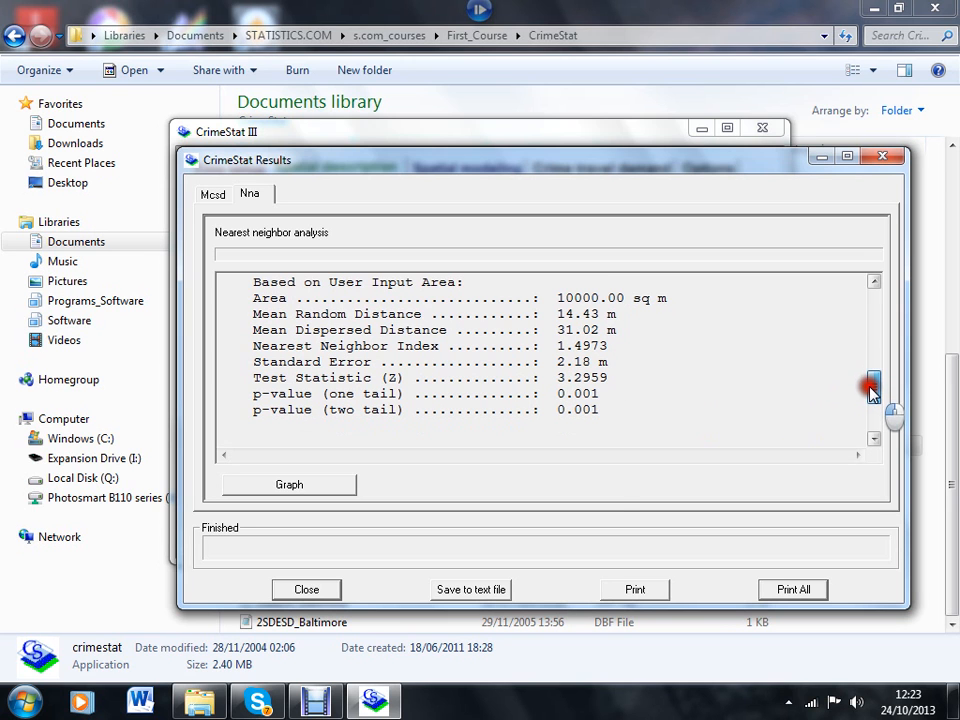
left_click(313, 590)
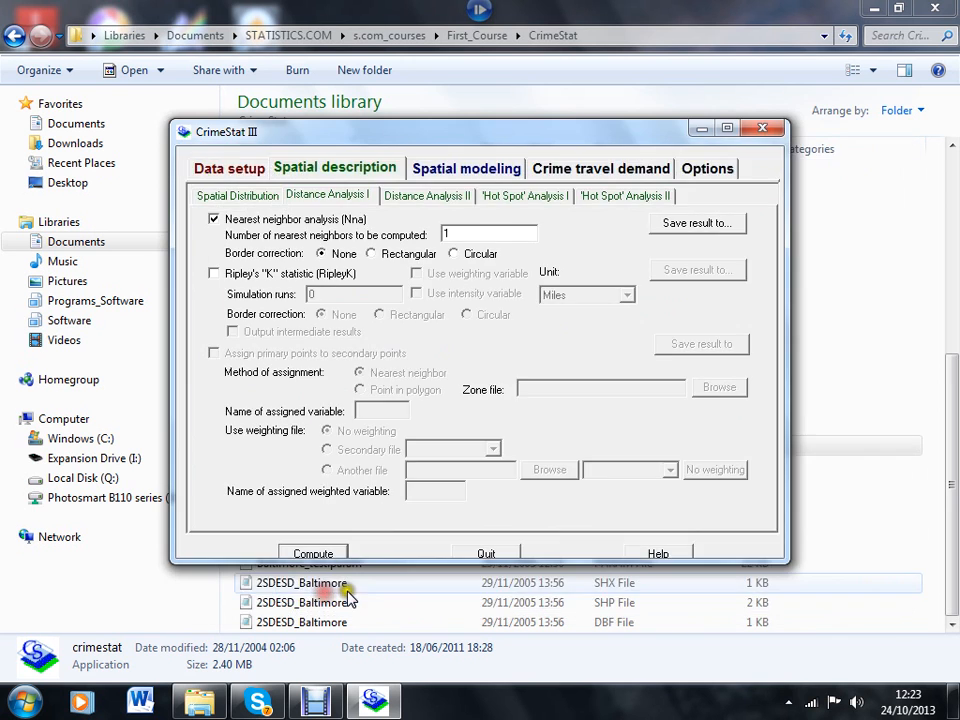
left_click(321, 704)
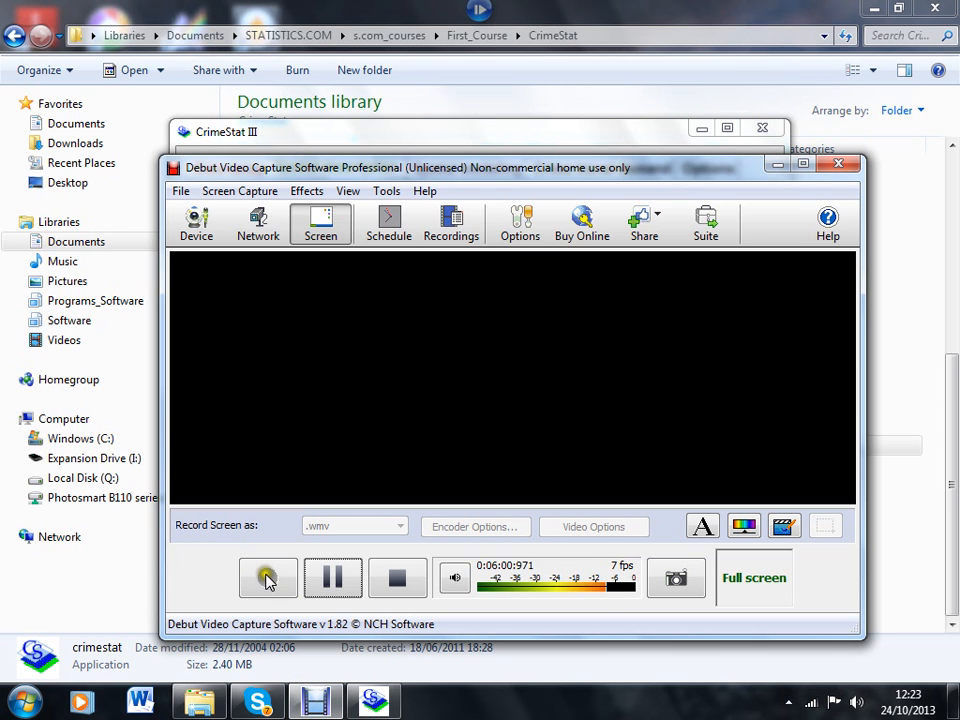